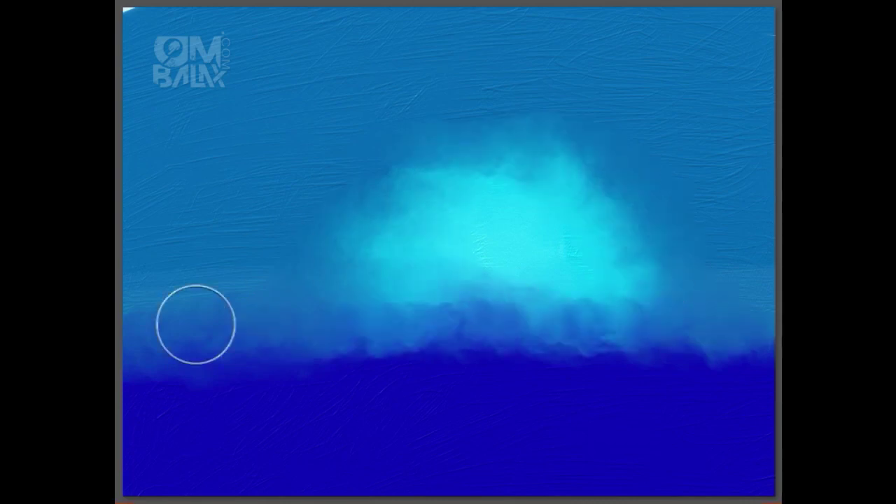
# Paint a bright blue band along the horizon and soften it into misty haze.
pyautogui.moveTo(175, 363); pyautogui.dragTo(497, 358)
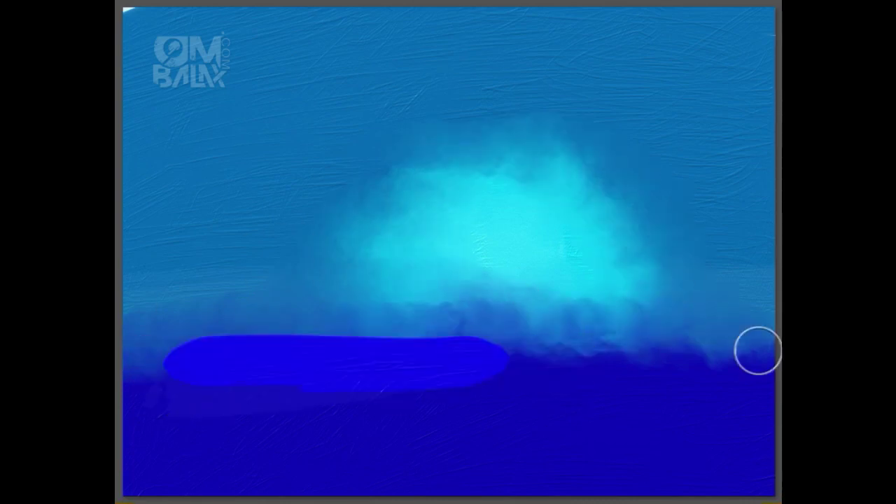
pyautogui.moveTo(756, 352); pyautogui.dragTo(120, 384)
pyautogui.moveTo(216, 372)
pyautogui.mouseDown()
pyautogui.moveTo(763, 354)
pyautogui.moveTo(294, 389)
pyautogui.mouseUp()
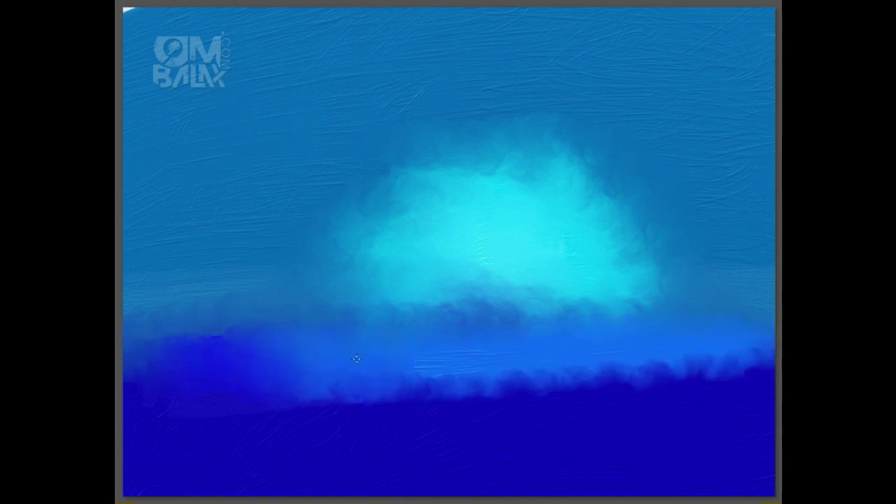
pyautogui.moveTo(756, 350); pyautogui.dragTo(420, 371)
pyautogui.moveTo(560, 399)
pyautogui.mouseDown()
pyautogui.moveTo(493, 388)
pyautogui.moveTo(422, 400)
pyautogui.mouseUp()
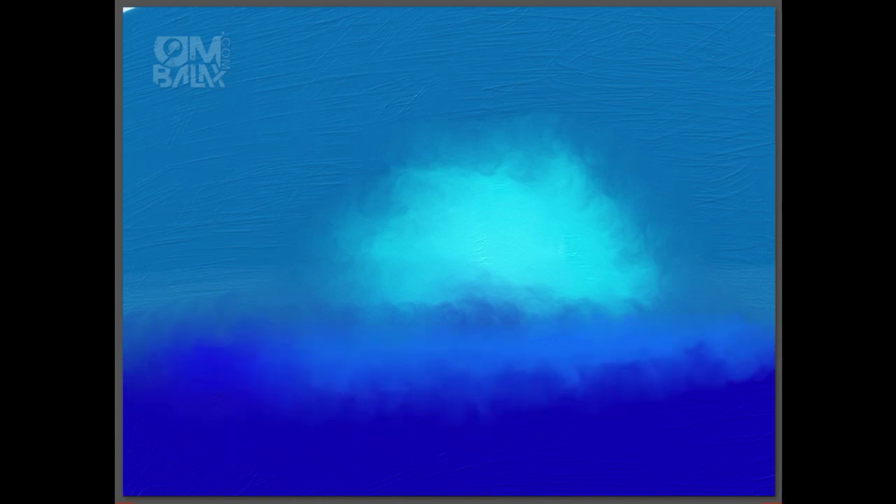
pyautogui.moveTo(278, 406); pyautogui.dragTo(378, 401)
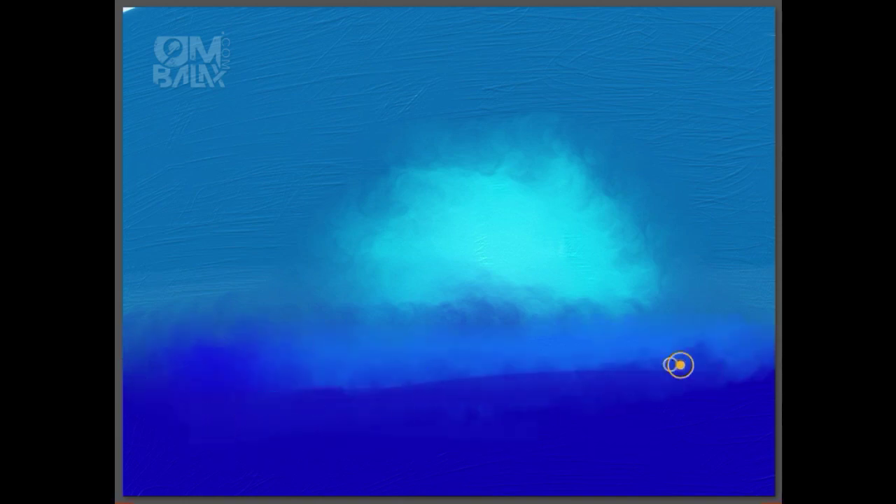
# Sweep light-blue arcs over the cyan glow, brighten its centre and blend the strokes into the sky.
pyautogui.moveTo(280, 213); pyautogui.dragTo(595, 98)
pyautogui.moveTo(668, 96)
pyautogui.mouseDown()
pyautogui.moveTo(488, 94)
pyautogui.moveTo(695, 285)
pyautogui.mouseUp()
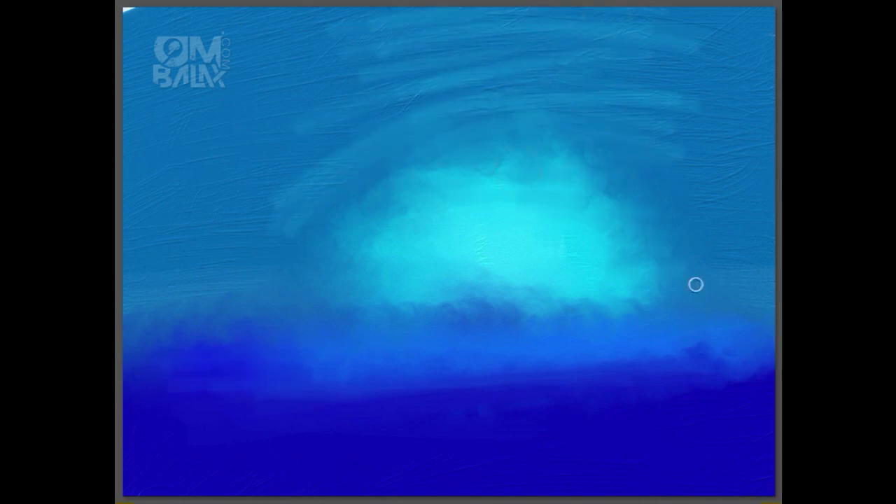
pyautogui.moveTo(490, 231); pyautogui.dragTo(546, 269)
pyautogui.moveTo(560, 231); pyautogui.dragTo(462, 245)
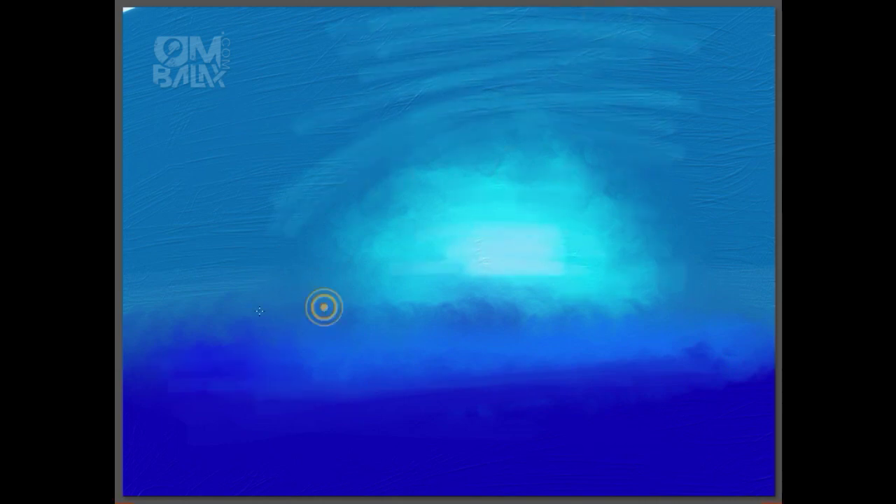
pyautogui.moveTo(529, 322); pyautogui.dragTo(756, 364)
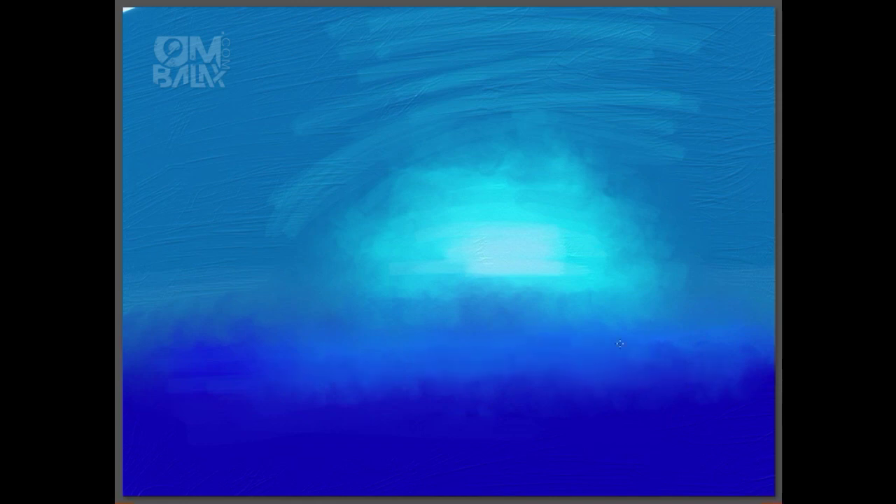
pyautogui.moveTo(476, 263); pyautogui.dragTo(548, 264)
pyautogui.moveTo(680, 141); pyautogui.dragTo(410, 208)
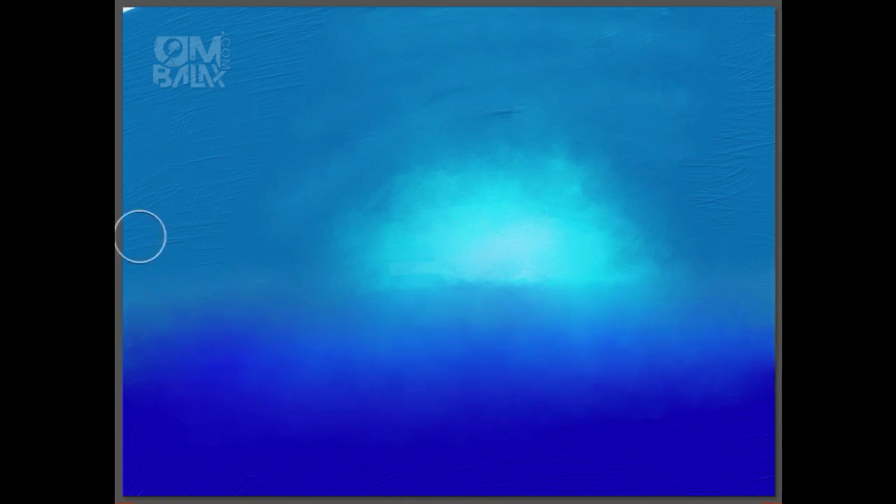
# Paint a dark band along the sea bottom, smooth upper-sky streaks and add a pale sun halo.
pyautogui.moveTo(161, 455)
pyautogui.mouseDown()
pyautogui.moveTo(290, 494)
pyautogui.moveTo(442, 464)
pyautogui.moveTo(679, 448)
pyautogui.mouseUp()
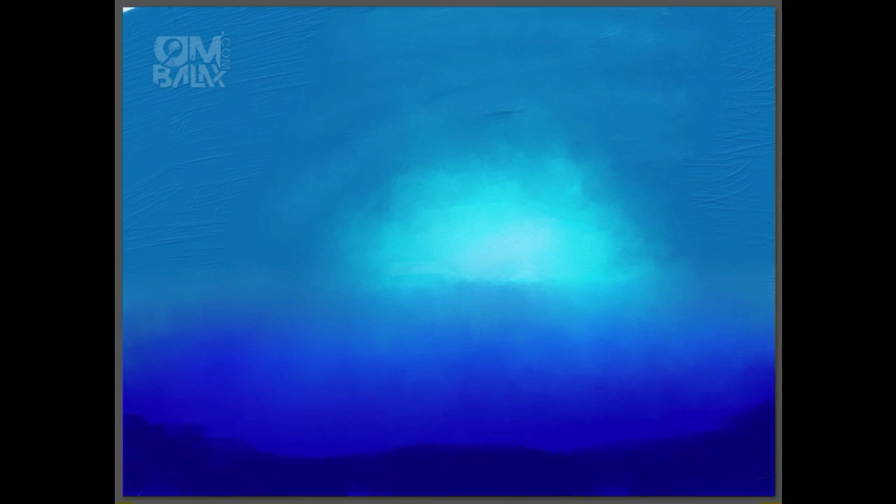
pyautogui.moveTo(518, 112); pyautogui.dragTo(427, 94)
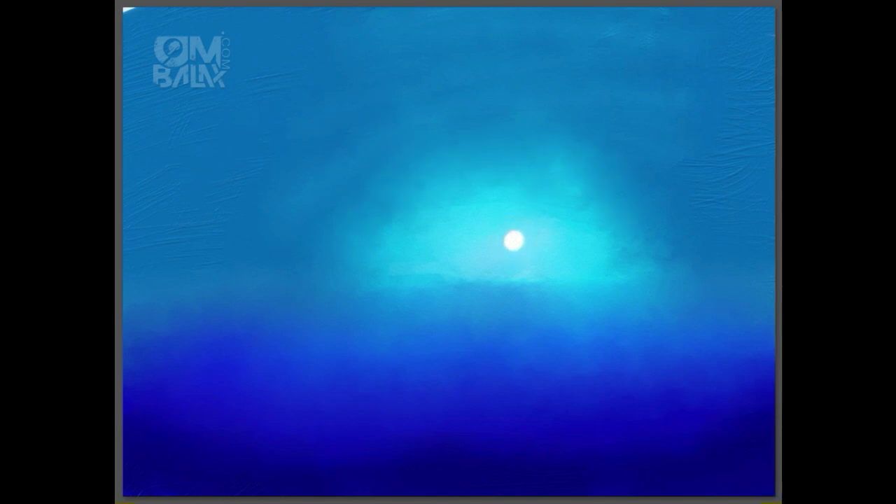
pyautogui.moveTo(510, 219)
pyautogui.mouseDown()
pyautogui.moveTo(525, 238)
pyautogui.moveTo(535, 222)
pyautogui.moveTo(512, 255)
pyautogui.mouseUp()
# Dab a bright white sun disc into the glow and pull light rays from it.
pyautogui.click(521, 243)
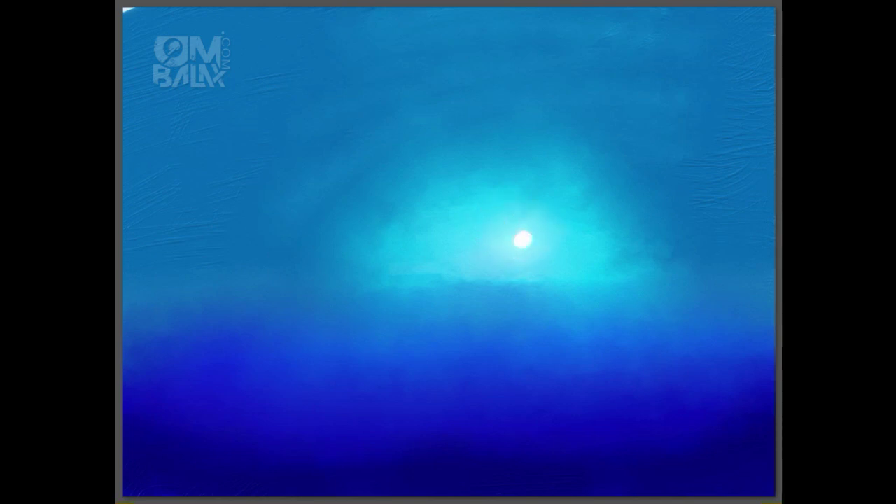
pyautogui.click(524, 237)
pyautogui.moveTo(518, 237); pyautogui.dragTo(534, 245)
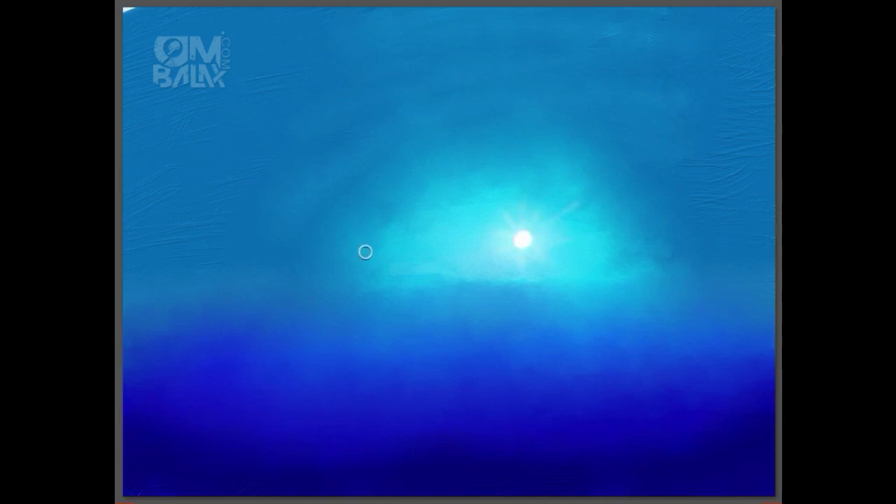
# Add dark streaks beside the sun, lighten the stroke near the horizon and dab a pale upper-sky mark.
pyautogui.moveTo(610, 291)
pyautogui.mouseDown()
pyautogui.moveTo(518, 301)
pyautogui.moveTo(665, 298)
pyautogui.mouseUp()
pyautogui.moveTo(445, 221); pyautogui.dragTo(378, 222)
pyautogui.moveTo(726, 288); pyautogui.dragTo(626, 332)
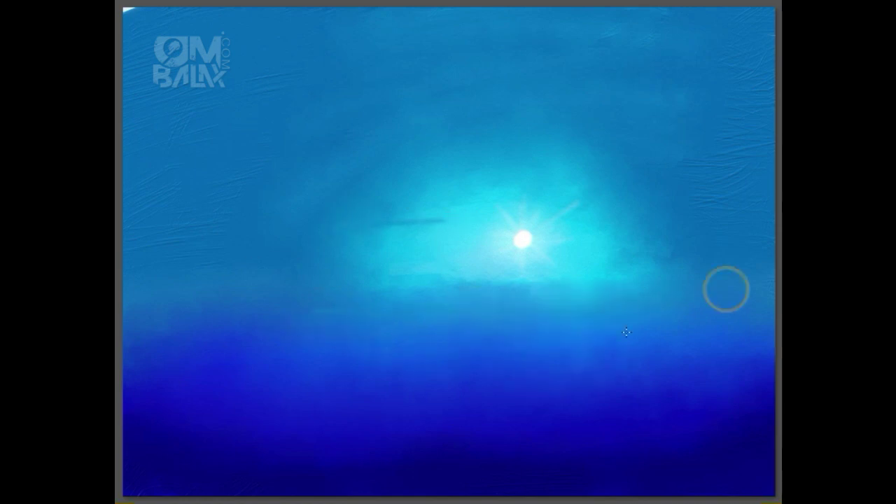
pyautogui.click(614, 156)
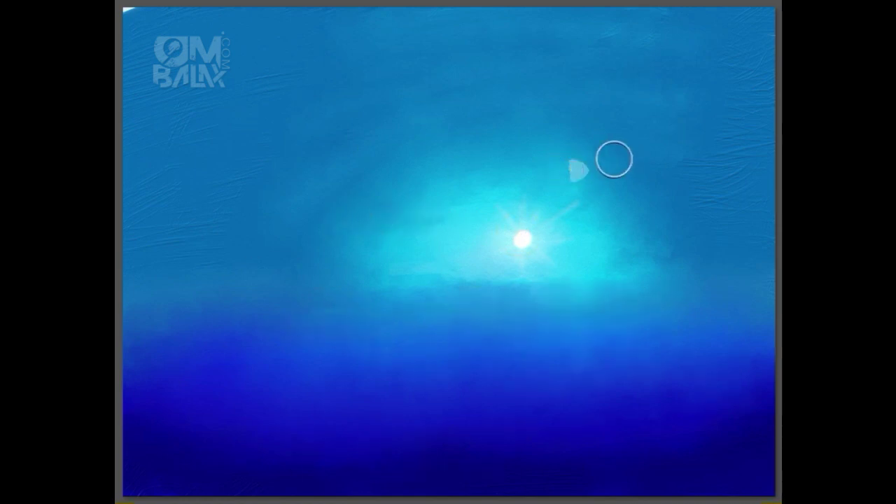
# Paint a short pale streak in the upper sky with a large dark cloud and more dark cloud strokes.
pyautogui.moveTo(566, 156); pyautogui.dragTo(671, 151)
pyautogui.moveTo(566, 157)
pyautogui.mouseDown()
pyautogui.moveTo(510, 158)
pyautogui.moveTo(630, 148)
pyautogui.mouseUp()
pyautogui.moveTo(568, 109)
pyautogui.mouseDown()
pyautogui.moveTo(425, 108)
pyautogui.moveTo(554, 96)
pyautogui.moveTo(368, 99)
pyautogui.mouseUp()
pyautogui.moveTo(449, 147); pyautogui.dragTo(330, 150)
pyautogui.moveTo(438, 202); pyautogui.dragTo(389, 204)
pyautogui.moveTo(330, 214); pyautogui.dragTo(274, 215)
pyautogui.moveTo(287, 27); pyautogui.dragTo(424, 28)
pyautogui.moveTo(399, 51); pyautogui.dragTo(274, 59)
# Add dark clouds near the right edge and soften all the clouds with the Palette Knife.
pyautogui.moveTo(711, 72); pyautogui.dragTo(770, 91)
pyautogui.moveTo(731, 162); pyautogui.dragTo(766, 163)
pyautogui.moveTo(304, 224); pyautogui.dragTo(336, 210)
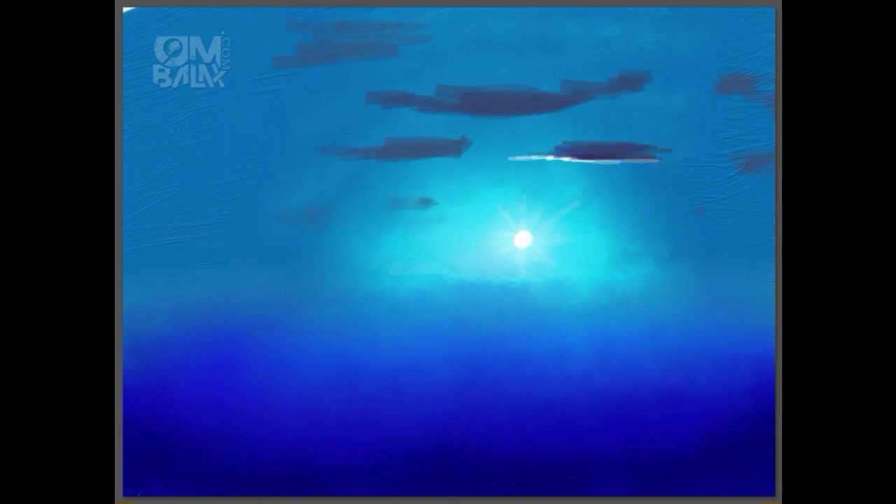
pyautogui.moveTo(363, 150); pyautogui.dragTo(462, 145)
pyautogui.moveTo(532, 151); pyautogui.dragTo(672, 152)
pyautogui.moveTo(581, 147); pyautogui.dragTo(608, 149)
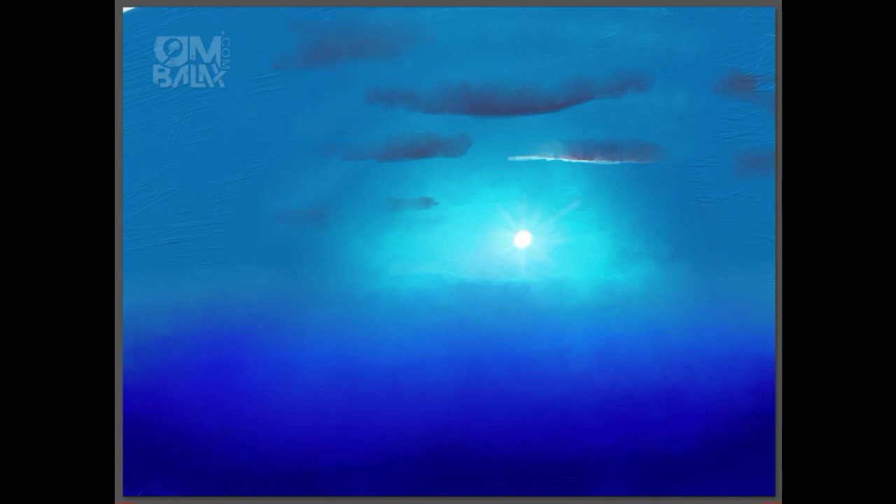
# Paint a dark cloud band across the top and darken the upper-left and mid-left clouds.
pyautogui.moveTo(574, 21)
pyautogui.mouseDown()
pyautogui.moveTo(418, 8)
pyautogui.moveTo(294, 25)
pyautogui.moveTo(133, 21)
pyautogui.mouseUp()
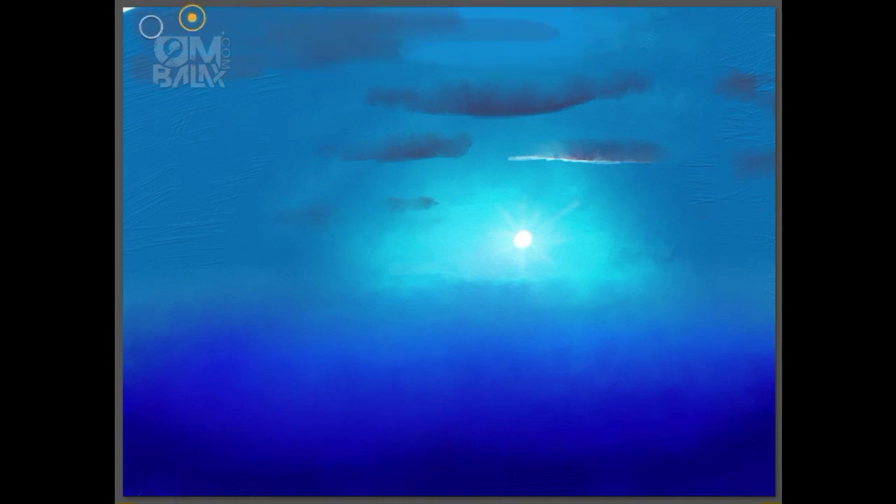
pyautogui.moveTo(151, 123); pyautogui.dragTo(346, 115)
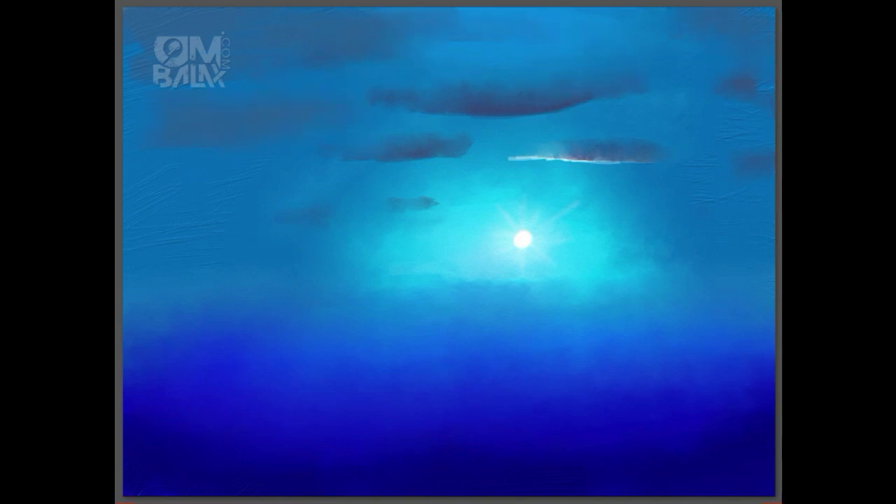
pyautogui.moveTo(454, 141); pyautogui.dragTo(348, 151)
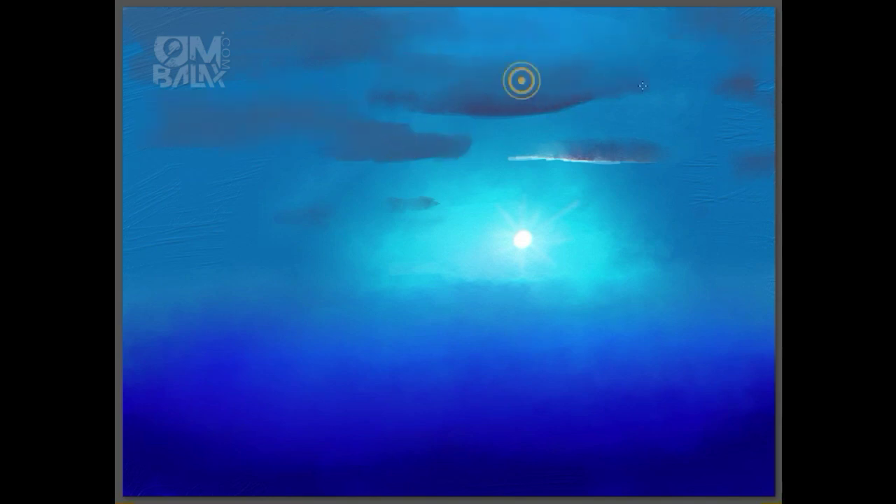
# Brush white highlights along the cloud edges and darken the small cloud near the sun.
pyautogui.moveTo(439, 200); pyautogui.dragTo(419, 192)
pyautogui.moveTo(470, 148); pyautogui.dragTo(410, 161)
pyautogui.moveTo(462, 117); pyautogui.dragTo(533, 116)
pyautogui.moveTo(482, 107)
pyautogui.mouseDown()
pyautogui.moveTo(533, 103)
pyautogui.moveTo(416, 112)
pyautogui.moveTo(602, 96)
pyautogui.mouseUp()
pyautogui.moveTo(553, 159); pyautogui.dragTo(658, 164)
pyautogui.moveTo(426, 204)
pyautogui.mouseDown()
pyautogui.moveTo(409, 190)
pyautogui.moveTo(427, 192)
pyautogui.mouseUp()
# Blend the white cloud highlights into soft sunlit edges.
pyautogui.moveTo(466, 147); pyautogui.dragTo(378, 148)
pyautogui.moveTo(483, 140); pyautogui.dragTo(617, 151)
pyautogui.moveTo(495, 112)
pyautogui.mouseDown()
pyautogui.moveTo(516, 96)
pyautogui.moveTo(434, 110)
pyautogui.mouseUp()
pyautogui.moveTo(476, 155); pyautogui.dragTo(455, 153)
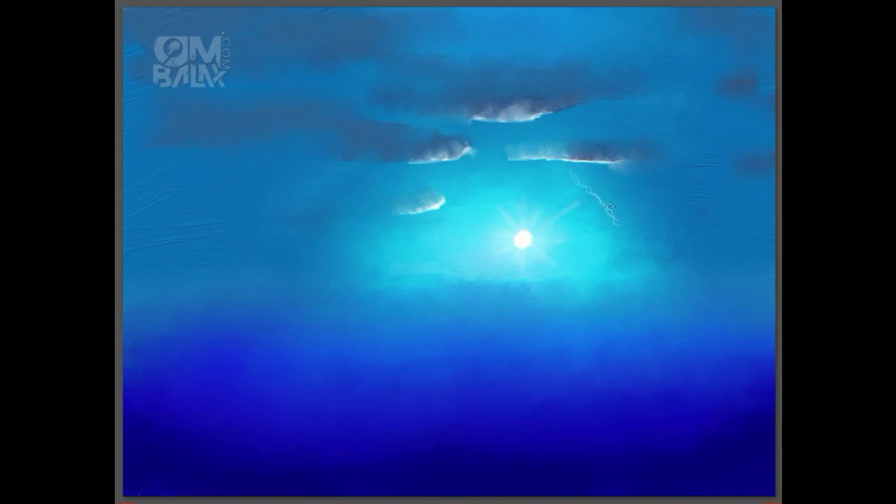
# Paint a dark wisp left of the sun and a large right-side cloud with a blended light streak.
pyautogui.moveTo(581, 173); pyautogui.dragTo(644, 231)
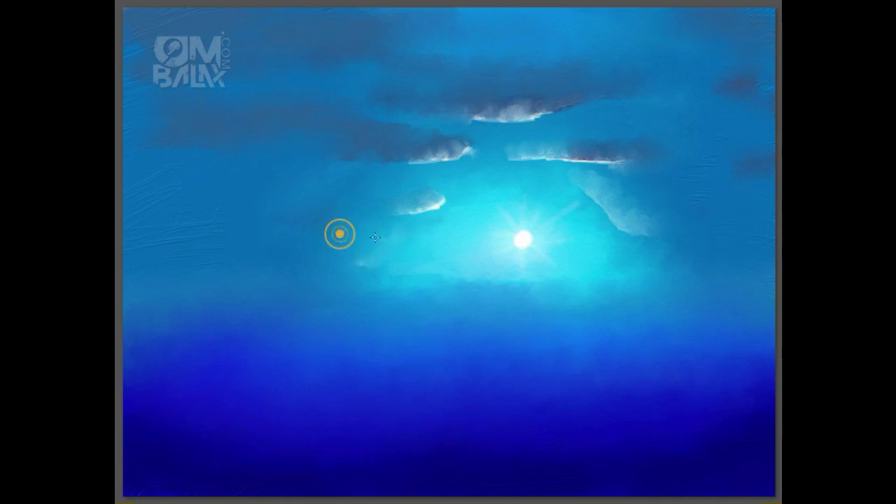
pyautogui.moveTo(392, 240)
pyautogui.mouseDown()
pyautogui.moveTo(490, 236)
pyautogui.moveTo(411, 240)
pyautogui.mouseUp()
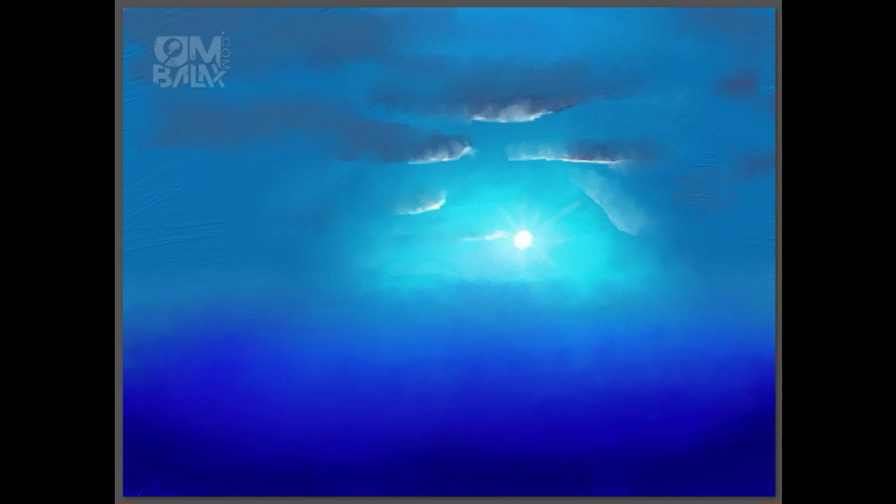
pyautogui.moveTo(703, 185)
pyautogui.mouseDown()
pyautogui.moveTo(672, 192)
pyautogui.moveTo(728, 210)
pyautogui.mouseUp()
pyautogui.moveTo(653, 185); pyautogui.dragTo(698, 223)
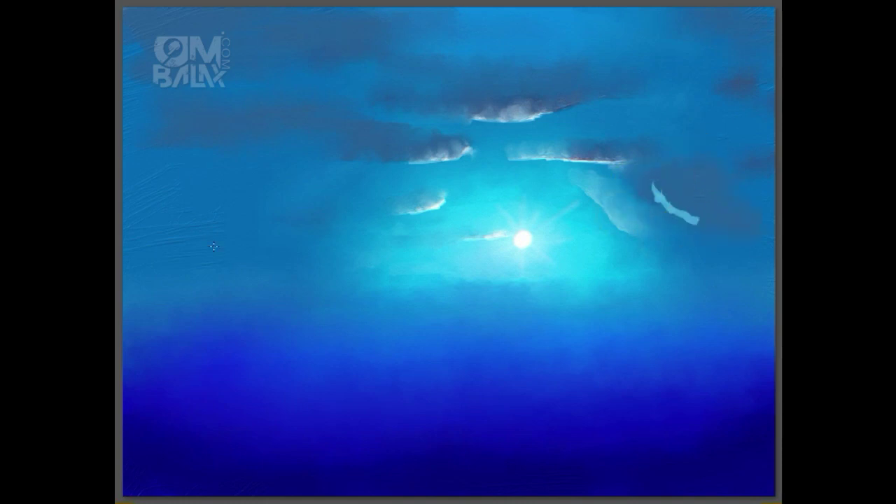
pyautogui.moveTo(705, 186); pyautogui.dragTo(669, 206)
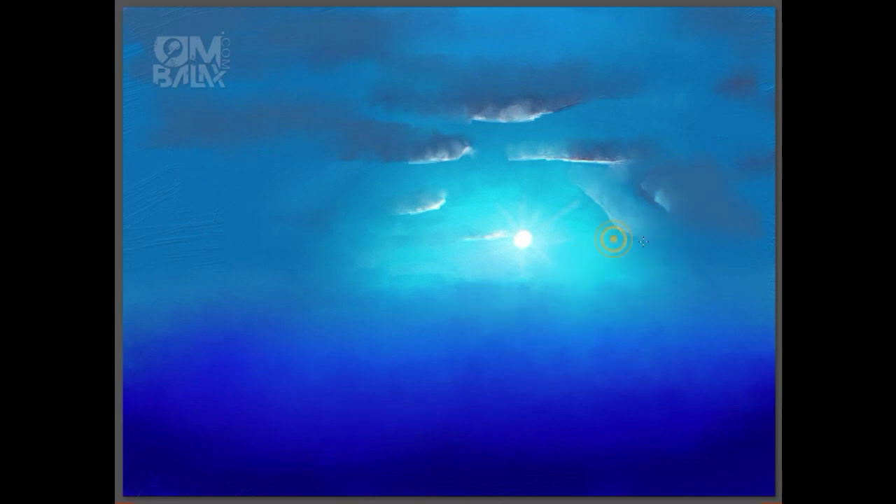
pyautogui.moveTo(520, 154); pyautogui.dragTo(543, 157)
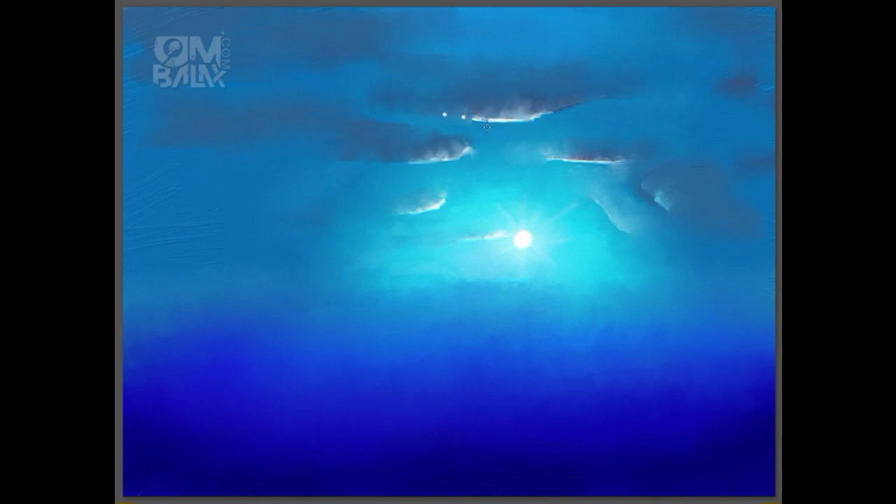
# Repaint the top cloud's lit lower edge and give the small left cloud a darker top and lit rim.
pyautogui.moveTo(462, 113); pyautogui.dragTo(532, 80)
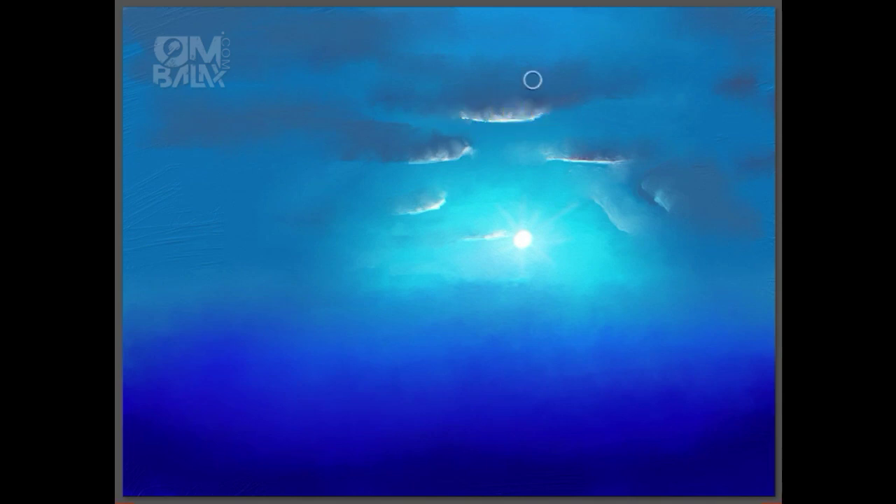
pyautogui.moveTo(582, 108); pyautogui.dragTo(515, 95)
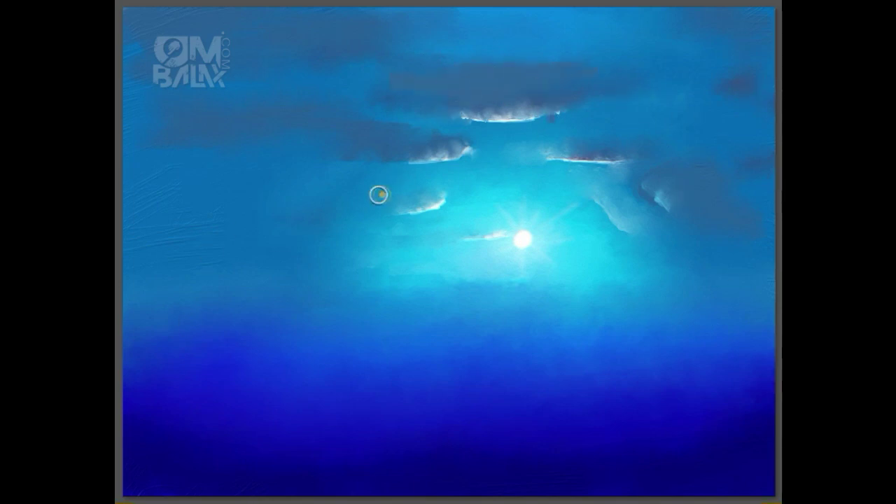
pyautogui.moveTo(432, 199); pyautogui.dragTo(364, 198)
pyautogui.moveTo(422, 197)
pyautogui.mouseDown()
pyautogui.moveTo(397, 201)
pyautogui.moveTo(445, 186)
pyautogui.mouseUp()
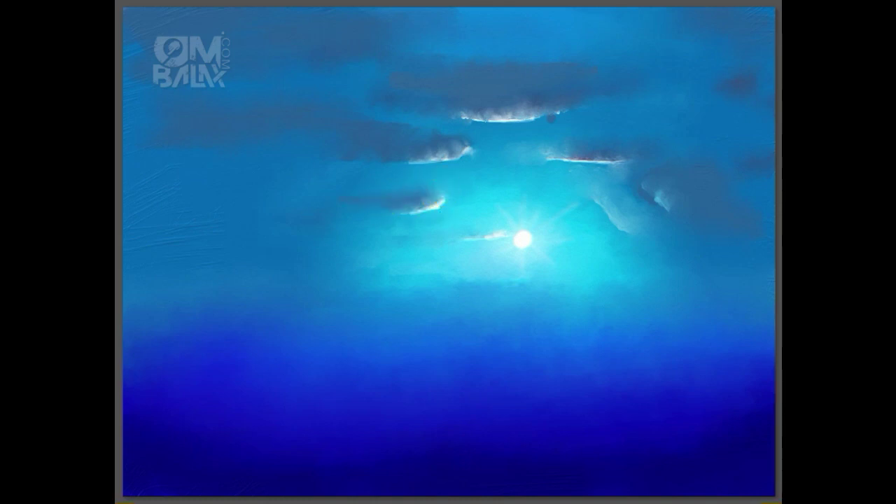
# Blend a lighter horizon band and drag light horizontal streaks across the water.
pyautogui.moveTo(541, 290); pyautogui.dragTo(565, 309)
pyautogui.moveTo(392, 343); pyautogui.dragTo(536, 324)
pyautogui.moveTo(539, 378); pyautogui.dragTo(401, 379)
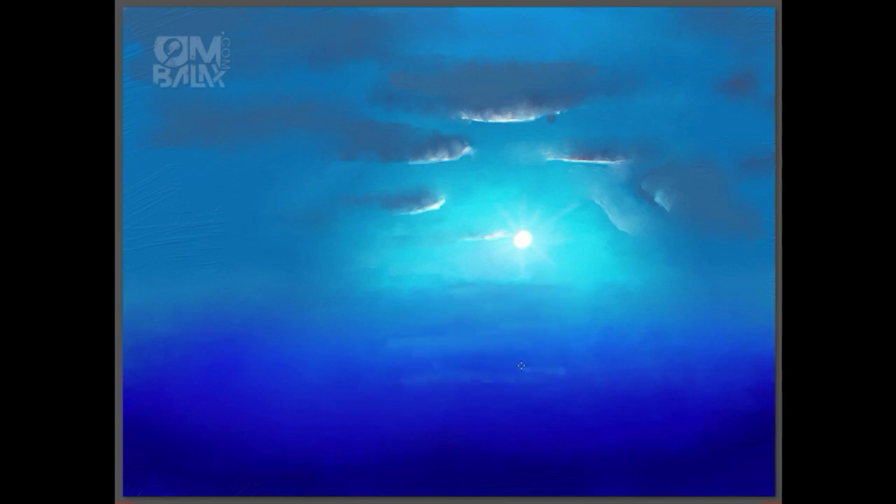
# Layer light wavy strokes and thin wave lines across the dark water.
pyautogui.click(387, 408)
pyautogui.moveTo(393, 407)
pyautogui.mouseDown()
pyautogui.moveTo(527, 412)
pyautogui.moveTo(418, 389)
pyautogui.mouseUp()
pyautogui.moveTo(438, 365); pyautogui.dragTo(539, 352)
pyautogui.moveTo(573, 437)
pyautogui.mouseDown()
pyautogui.moveTo(331, 442)
pyautogui.moveTo(528, 440)
pyautogui.moveTo(445, 441)
pyautogui.mouseUp()
pyautogui.moveTo(532, 434); pyautogui.dragTo(386, 436)
pyautogui.moveTo(451, 409); pyautogui.dragTo(522, 412)
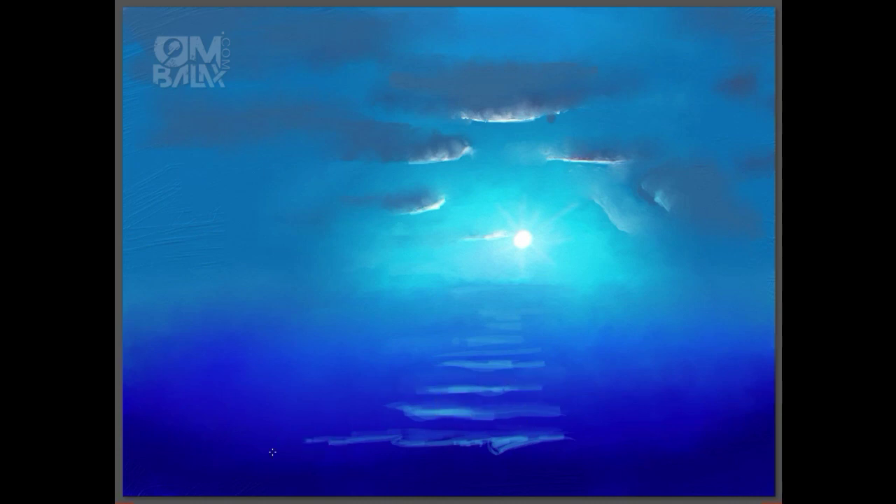
pyautogui.moveTo(493, 413); pyautogui.dragTo(633, 405)
pyautogui.moveTo(662, 381); pyautogui.dragTo(426, 392)
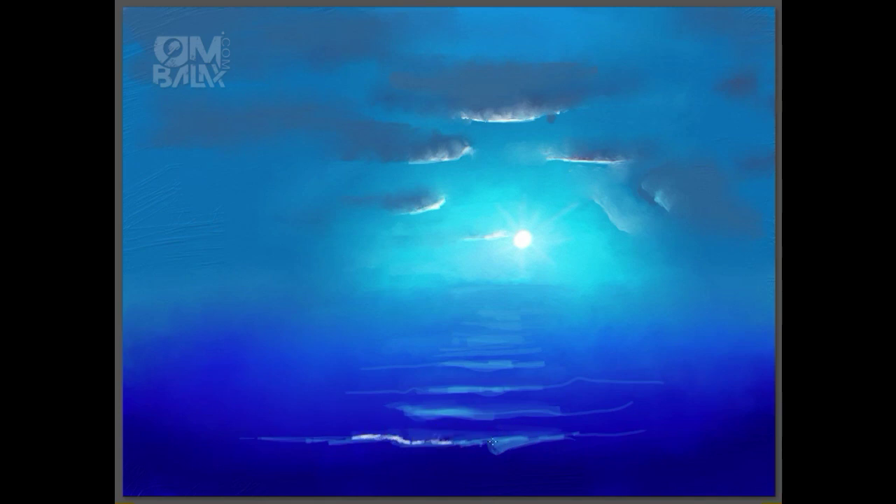
# Add bright white highlights on the wave lines and a column of reflection dashes below the sun.
pyautogui.moveTo(498, 448); pyautogui.dragTo(564, 438)
pyautogui.moveTo(490, 413); pyautogui.dragTo(448, 409)
pyautogui.moveTo(522, 386); pyautogui.dragTo(664, 382)
pyautogui.moveTo(293, 394); pyautogui.dragTo(327, 393)
pyautogui.moveTo(490, 364)
pyautogui.mouseDown()
pyautogui.moveTo(516, 363)
pyautogui.moveTo(470, 350)
pyautogui.moveTo(504, 337)
pyautogui.moveTo(518, 298)
pyautogui.mouseUp()
pyautogui.moveTo(483, 336)
pyautogui.mouseDown()
pyautogui.moveTo(448, 358)
pyautogui.moveTo(514, 372)
pyautogui.mouseUp()
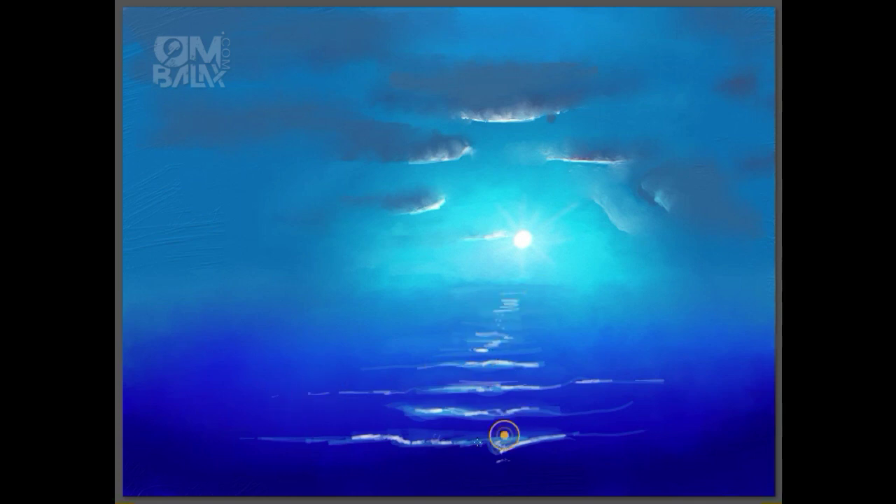
pyautogui.moveTo(343, 412); pyautogui.dragTo(631, 405)
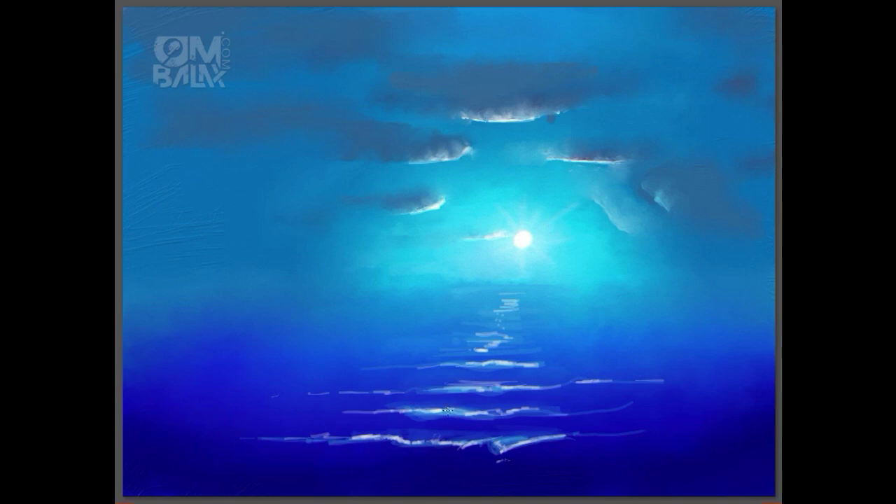
# Zoom into the waves and brush soft light-blue strokes across the water.
pyautogui.scroll(2, 484, 413)
pyautogui.moveTo(393, 330)
pyautogui.mouseDown()
pyautogui.moveTo(184, 324)
pyautogui.moveTo(729, 317)
pyautogui.mouseUp()
pyautogui.moveTo(404, 262); pyautogui.dragTo(700, 268)
pyautogui.moveTo(434, 214); pyautogui.dragTo(553, 211)
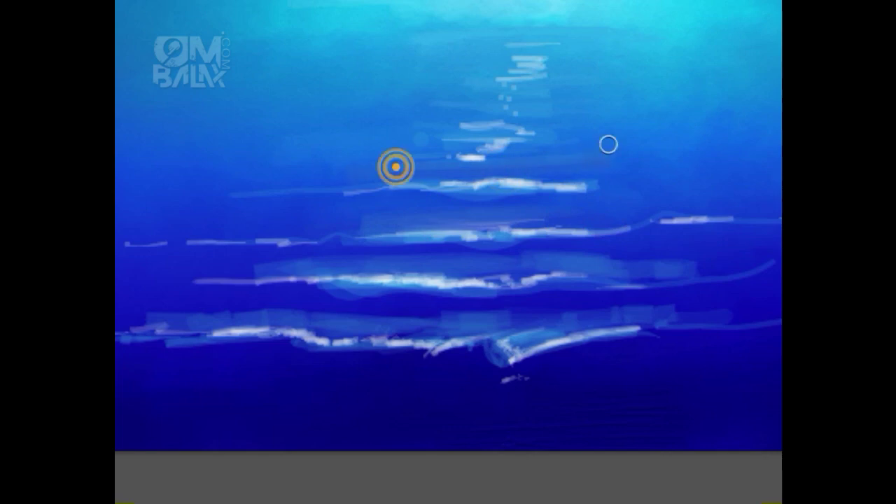
pyautogui.moveTo(590, 60); pyautogui.dragTo(464, 88)
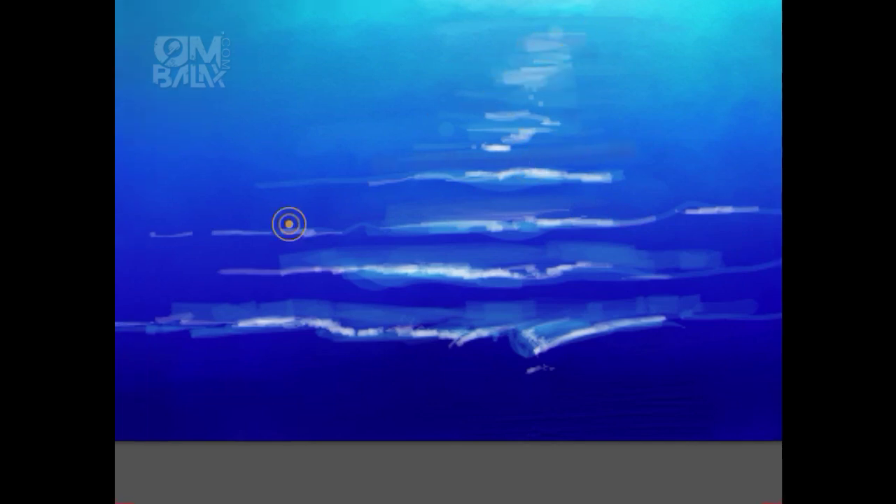
pyautogui.moveTo(290, 224); pyautogui.dragTo(352, 221)
# Brush white foam onto the wave crests and shade beneath the lower crest in dark blue.
pyautogui.moveTo(494, 260); pyautogui.dragTo(597, 270)
pyautogui.moveTo(330, 318)
pyautogui.mouseDown()
pyautogui.moveTo(549, 329)
pyautogui.moveTo(603, 315)
pyautogui.mouseUp()
pyautogui.moveTo(609, 297)
pyautogui.mouseDown()
pyautogui.moveTo(614, 344)
pyautogui.moveTo(575, 327)
pyautogui.moveTo(623, 351)
pyautogui.moveTo(308, 338)
pyautogui.mouseUp()
pyautogui.moveTo(634, 352); pyautogui.dragTo(594, 364)
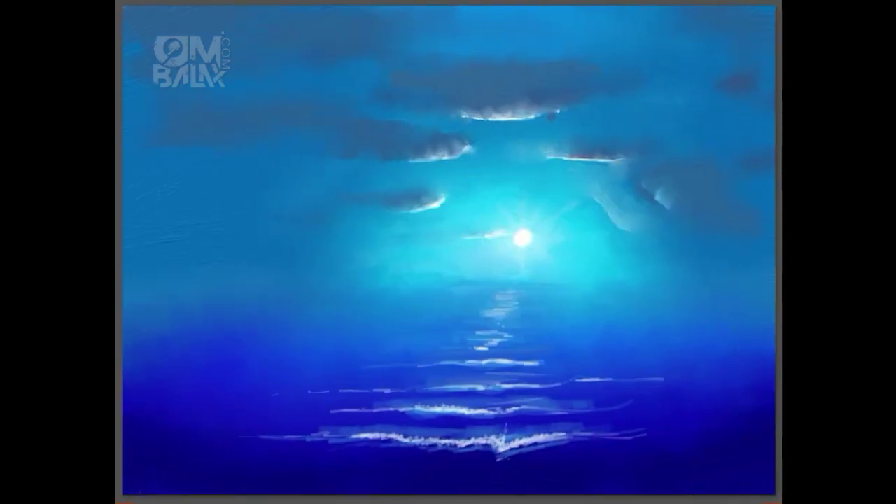
# Dim the wave highlights with dark blue and add faint strokes along the lower waves.
pyautogui.moveTo(494, 453)
pyautogui.mouseDown()
pyautogui.moveTo(592, 400)
pyautogui.moveTo(568, 378)
pyautogui.moveTo(306, 393)
pyautogui.mouseUp()
pyautogui.moveTo(481, 448)
pyautogui.mouseDown()
pyautogui.moveTo(516, 434)
pyautogui.moveTo(490, 387)
pyautogui.mouseUp()
pyautogui.moveTo(429, 418); pyautogui.dragTo(385, 417)
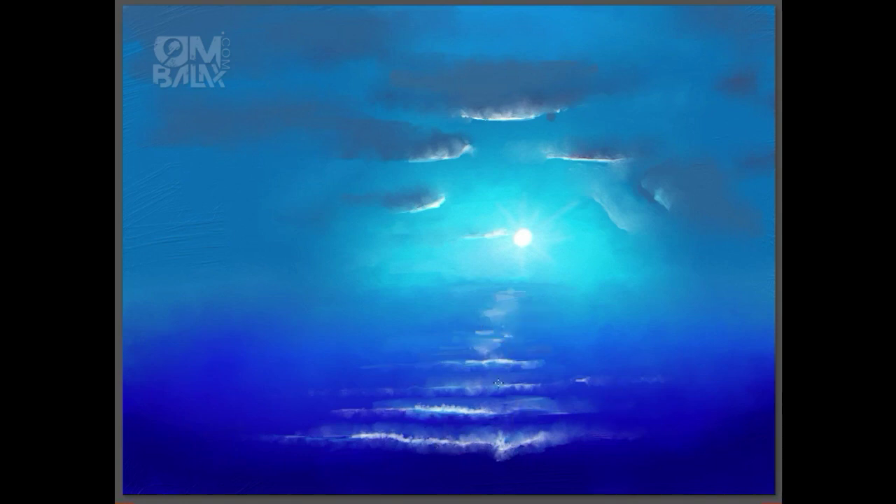
pyautogui.moveTo(445, 469); pyautogui.dragTo(276, 475)
pyautogui.moveTo(286, 458)
pyautogui.mouseDown()
pyautogui.moveTo(353, 449)
pyautogui.moveTo(259, 444)
pyautogui.moveTo(452, 458)
pyautogui.mouseUp()
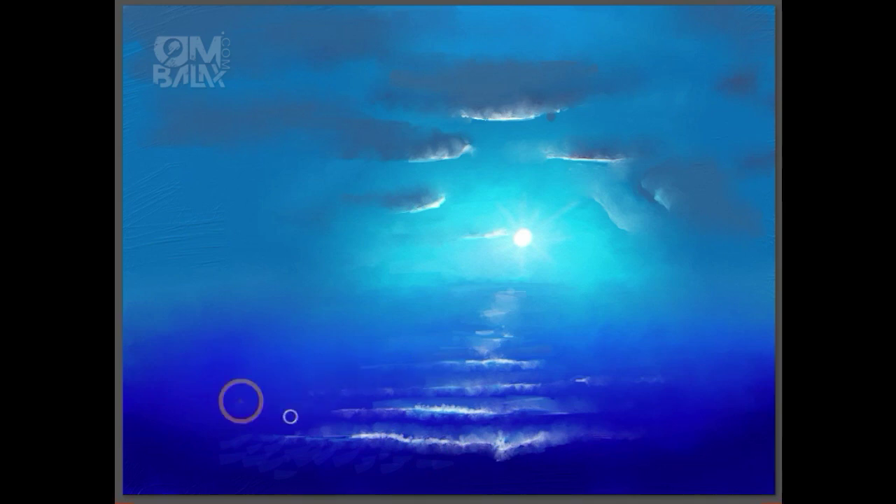
# Darken the lower-right waves and paint thin light streaks on the lower and middle waves.
pyautogui.moveTo(590, 460); pyautogui.dragTo(570, 444)
pyautogui.moveTo(634, 444); pyautogui.dragTo(680, 453)
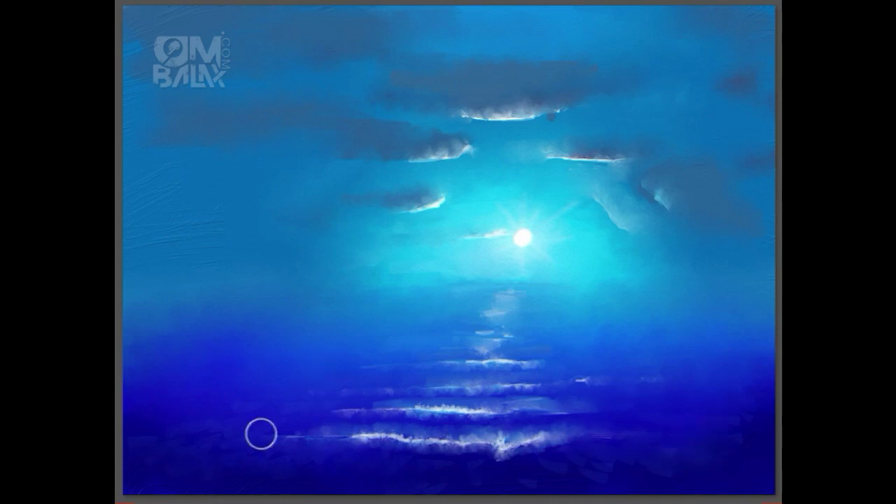
pyautogui.moveTo(602, 428); pyautogui.dragTo(692, 433)
pyautogui.moveTo(514, 348); pyautogui.dragTo(593, 347)
pyautogui.moveTo(518, 334); pyautogui.dragTo(419, 334)
# Soften the reflection below the sun into a glow and smooth the wave streaks.
pyautogui.moveTo(493, 299); pyautogui.dragTo(420, 326)
pyautogui.moveTo(302, 407); pyautogui.dragTo(305, 410)
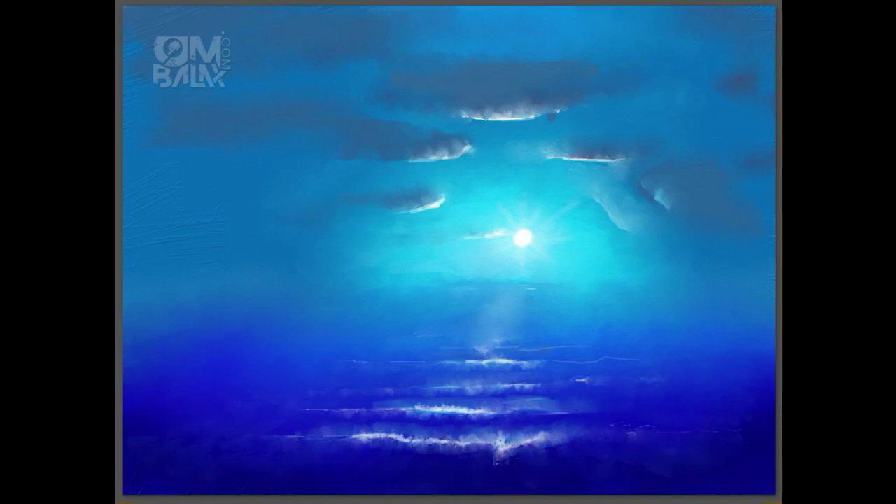
pyautogui.moveTo(386, 448); pyautogui.dragTo(343, 431)
pyautogui.moveTo(585, 418); pyautogui.dragTo(554, 396)
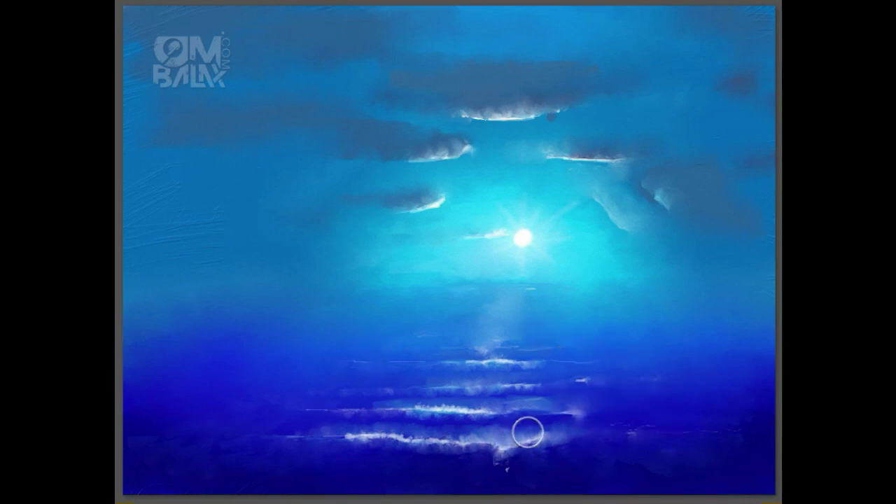
pyautogui.moveTo(416, 454); pyautogui.dragTo(528, 454)
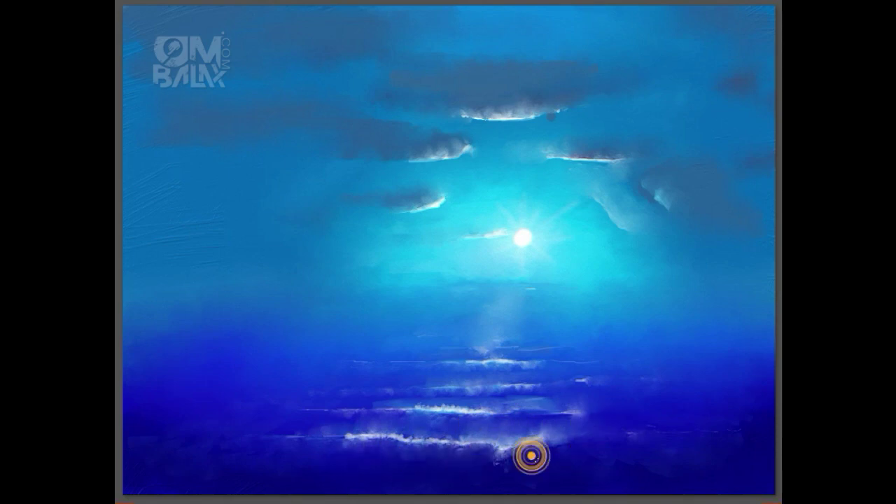
pyautogui.moveTo(566, 430); pyautogui.dragTo(572, 402)
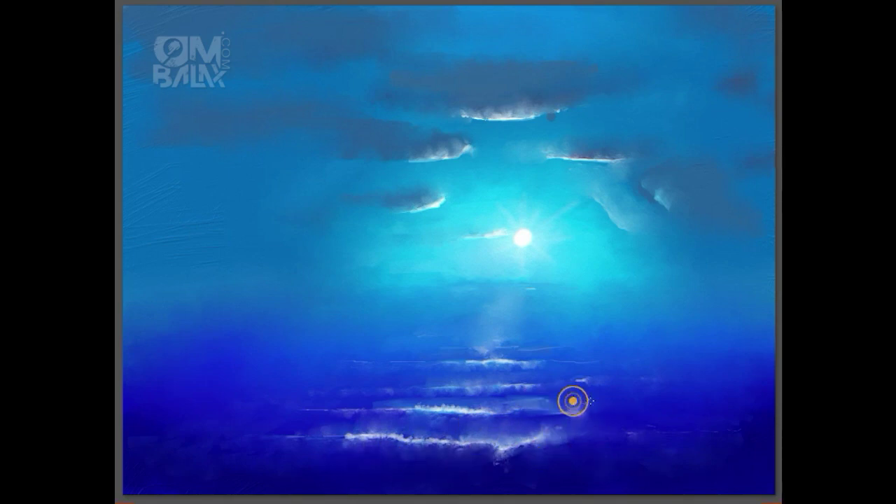
pyautogui.click(458, 364)
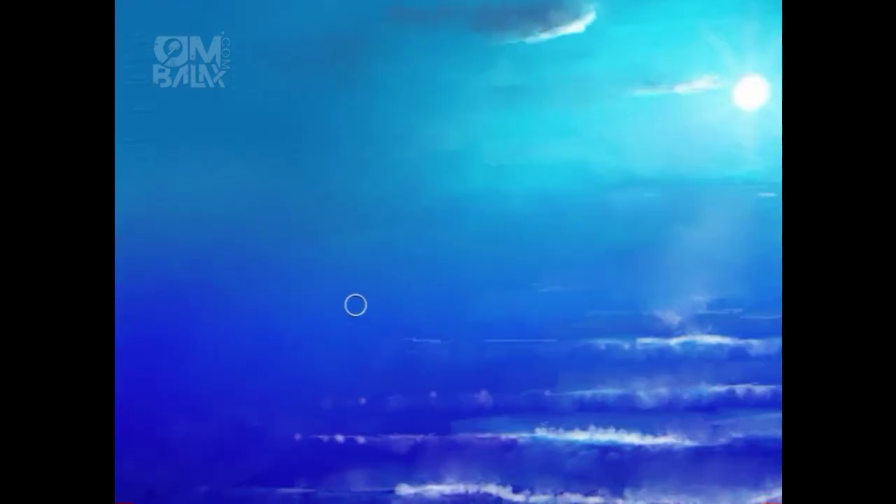
# Paint the dark boat hull, a thick oar across it and a seated rower.
pyautogui.moveTo(352, 341); pyautogui.dragTo(392, 308)
pyautogui.moveTo(337, 298)
pyautogui.mouseDown()
pyautogui.moveTo(434, 301)
pyautogui.moveTo(373, 299)
pyautogui.moveTo(412, 266)
pyautogui.moveTo(331, 296)
pyautogui.moveTo(341, 307)
pyautogui.mouseUp()
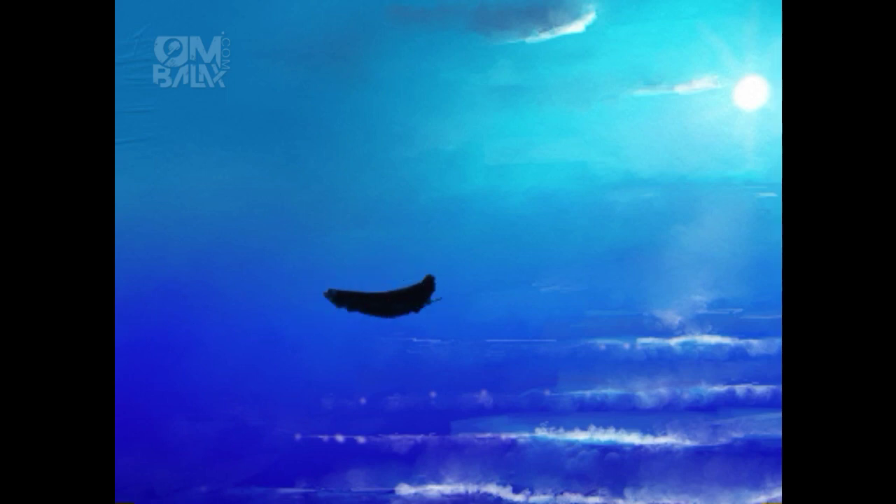
pyautogui.moveTo(351, 270); pyautogui.dragTo(472, 315)
pyautogui.moveTo(358, 317)
pyautogui.mouseDown()
pyautogui.moveTo(406, 309)
pyautogui.moveTo(394, 290)
pyautogui.mouseUp()
pyautogui.moveTo(358, 264)
pyautogui.mouseDown()
pyautogui.moveTo(360, 284)
pyautogui.moveTo(440, 300)
pyautogui.mouseUp()
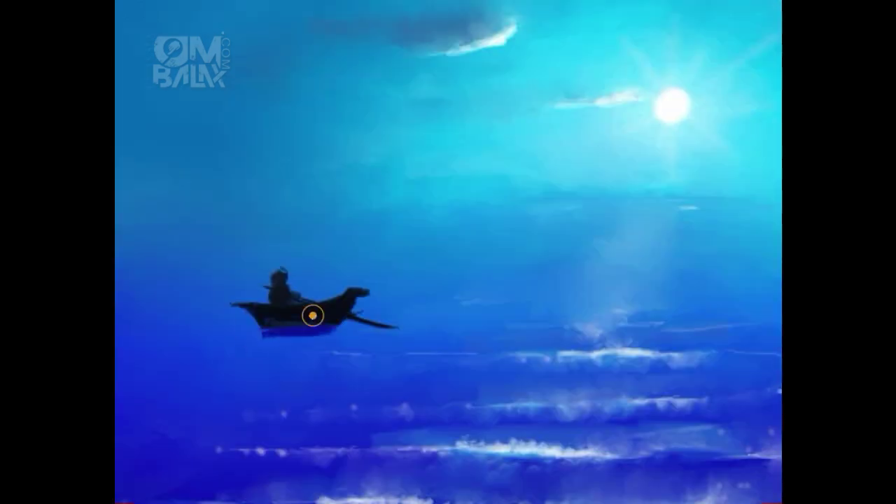
# Paint the hull's dark-blue reflection and add light streaks along the boat's waterline.
pyautogui.moveTo(312, 316); pyautogui.dragTo(322, 336)
pyautogui.moveTo(236, 341); pyautogui.dragTo(292, 350)
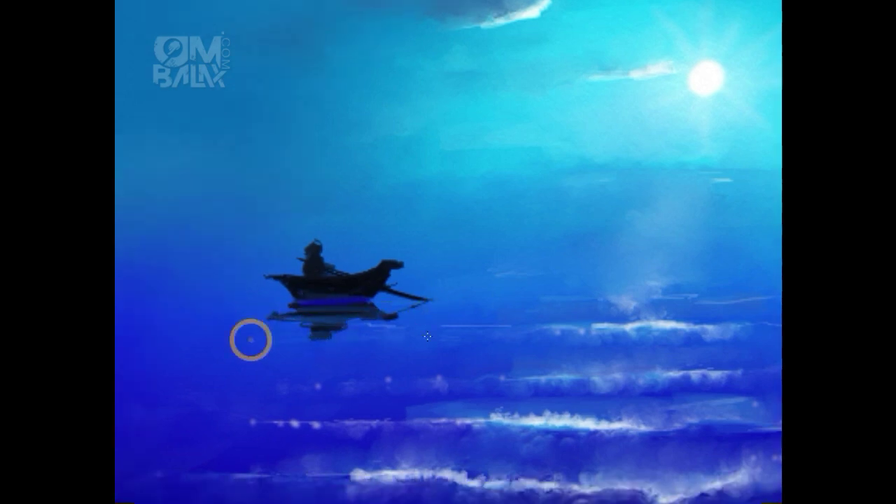
pyautogui.moveTo(364, 359); pyautogui.dragTo(210, 370)
pyautogui.moveTo(397, 302); pyautogui.dragTo(467, 302)
# Extend the waterline streaks left, highlight the rower and boat's top edge, and blend the reflection.
pyautogui.moveTo(266, 303); pyautogui.dragTo(188, 303)
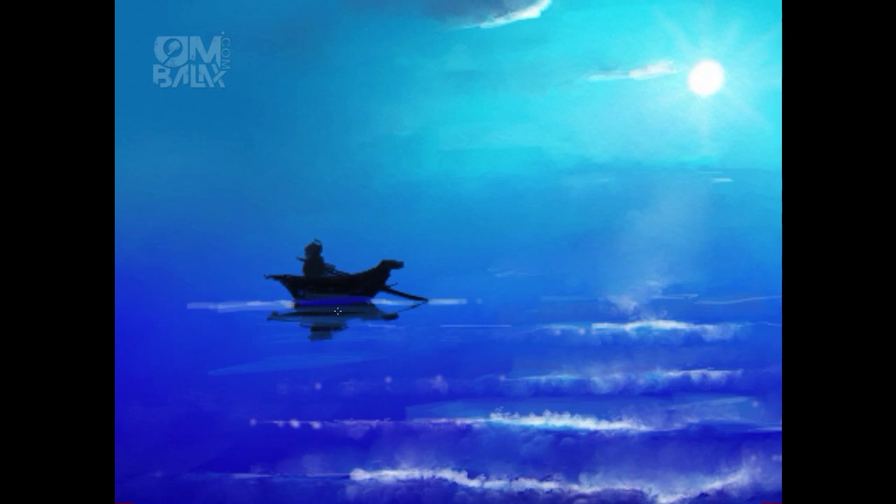
pyautogui.moveTo(258, 308); pyautogui.dragTo(153, 306)
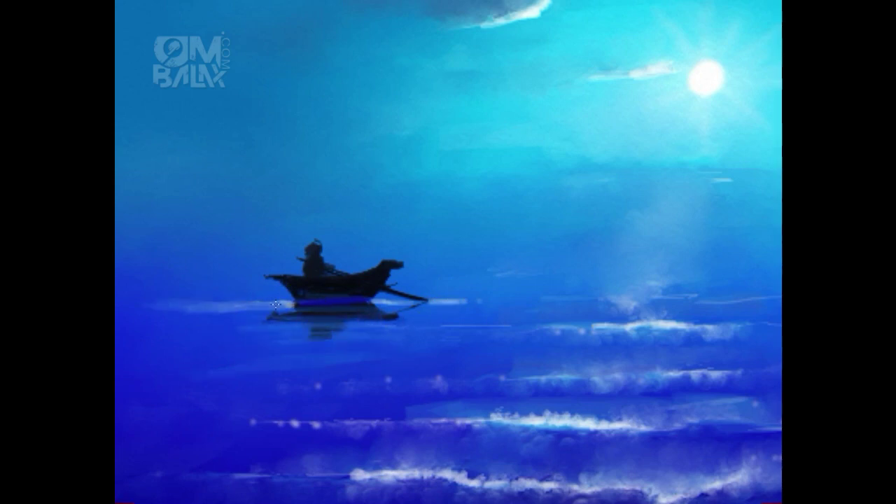
pyautogui.moveTo(315, 241)
pyautogui.mouseDown()
pyautogui.moveTo(320, 254)
pyautogui.moveTo(390, 266)
pyautogui.moveTo(413, 307)
pyautogui.mouseUp()
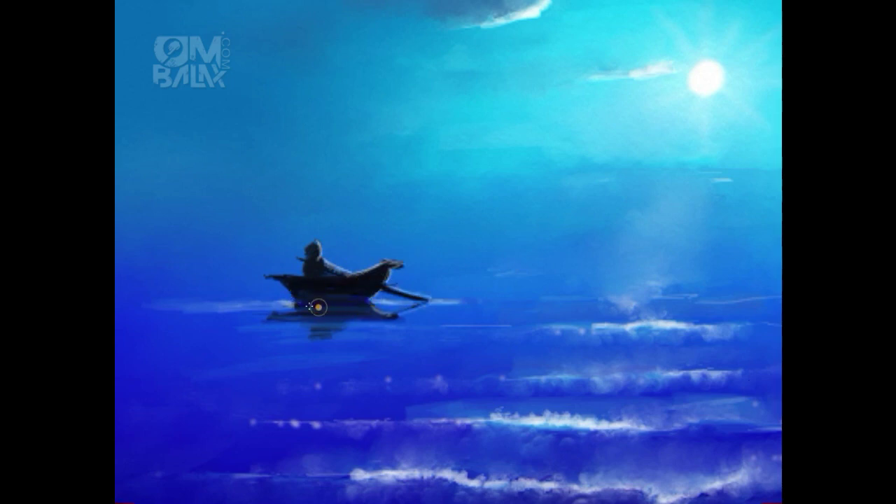
pyautogui.moveTo(407, 328); pyautogui.dragTo(301, 355)
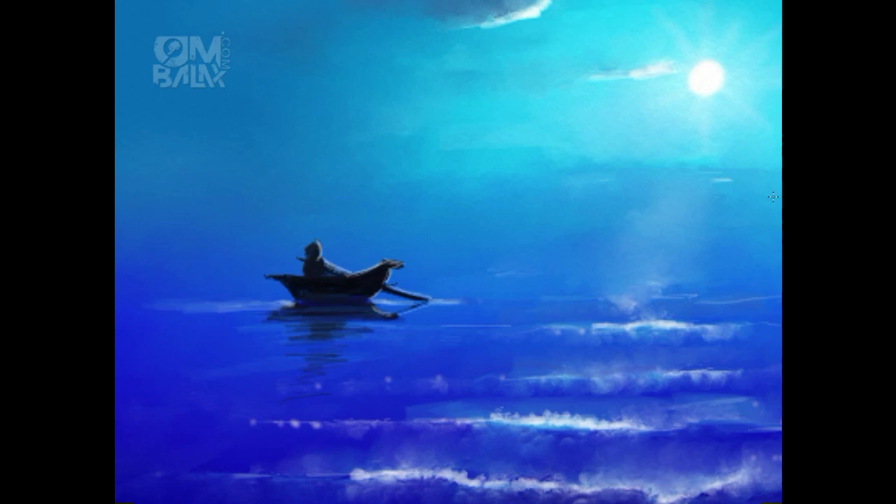